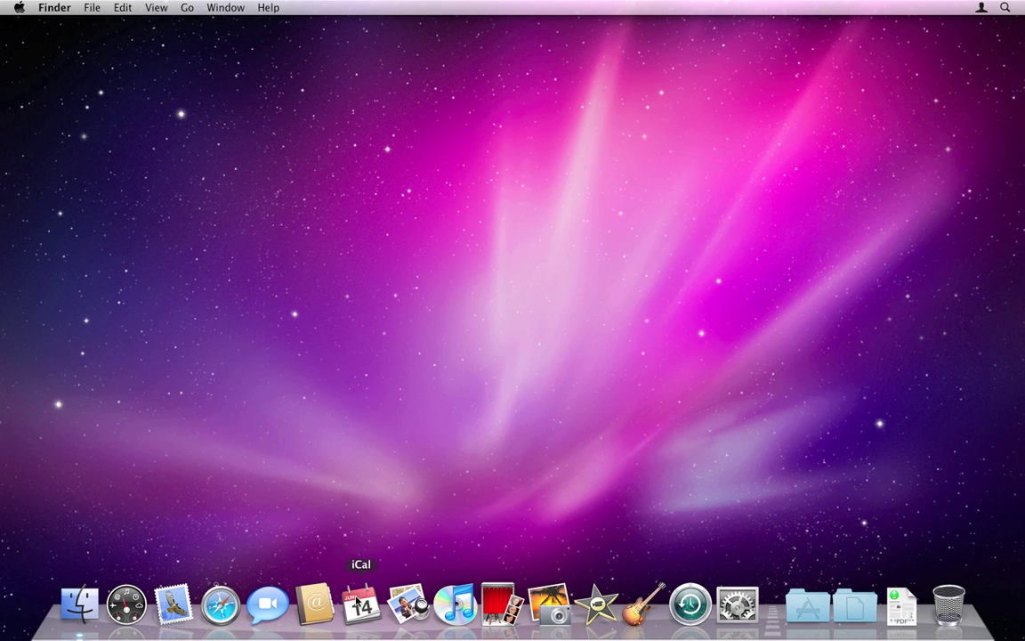
# Launch Mail and return to the Welcome to Mail setup form.
pyautogui.click(173, 604)
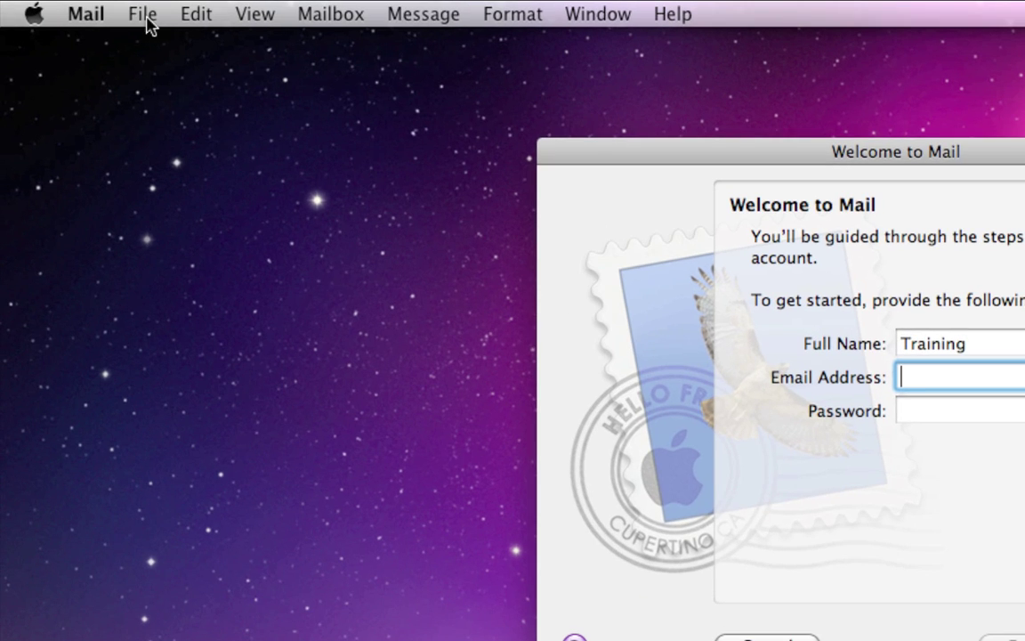
pyautogui.click(143, 14)
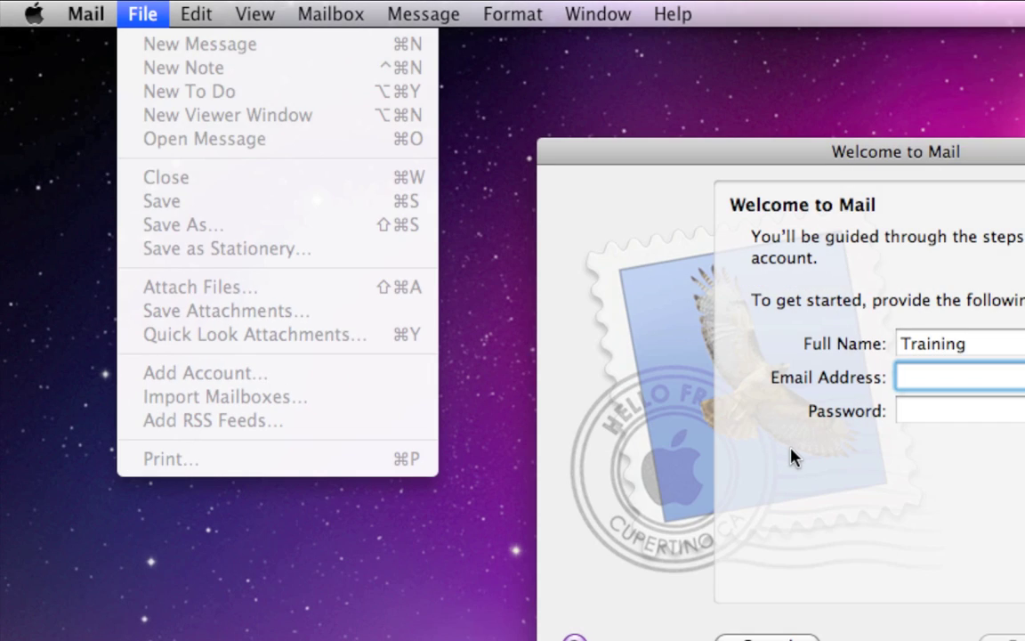
pyautogui.click(792, 457)
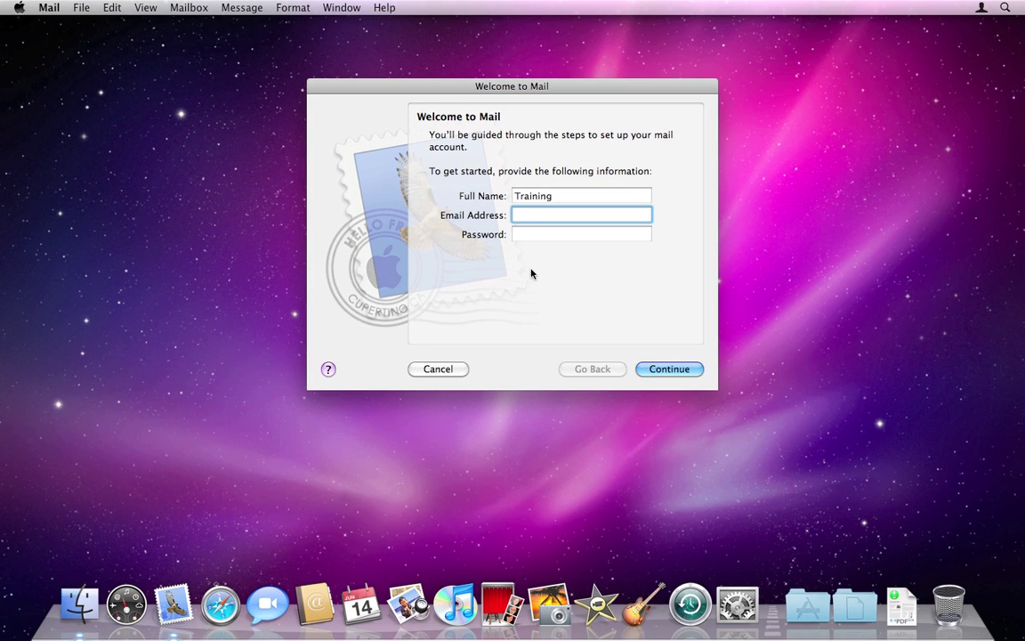
# Enter the account's email address and password and submit them to look up servers.
pyautogui.press('Tab')
pyautogui.write('********')
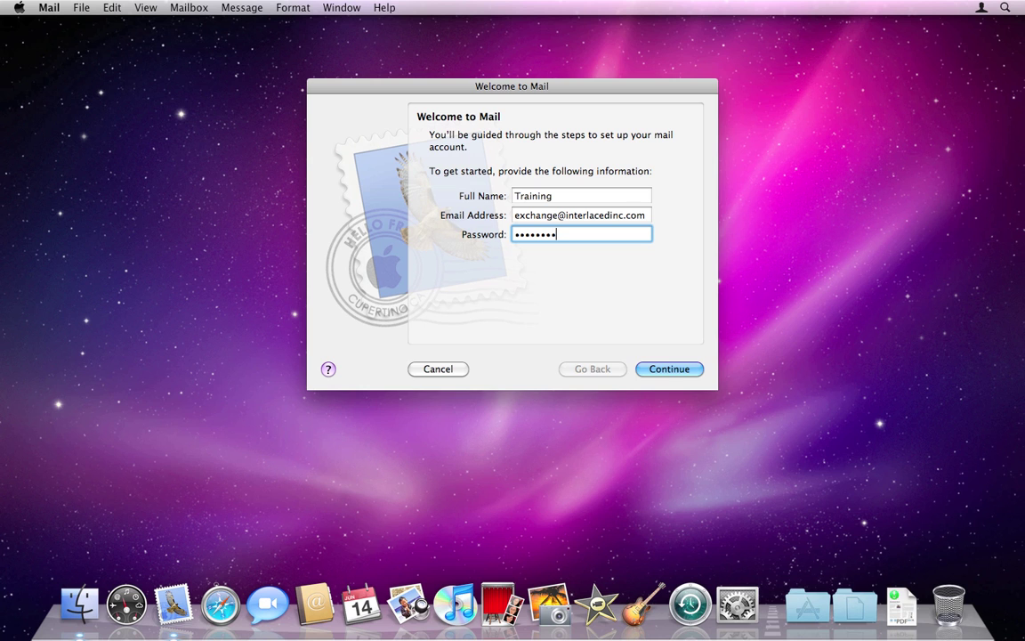
pyautogui.press('Return')
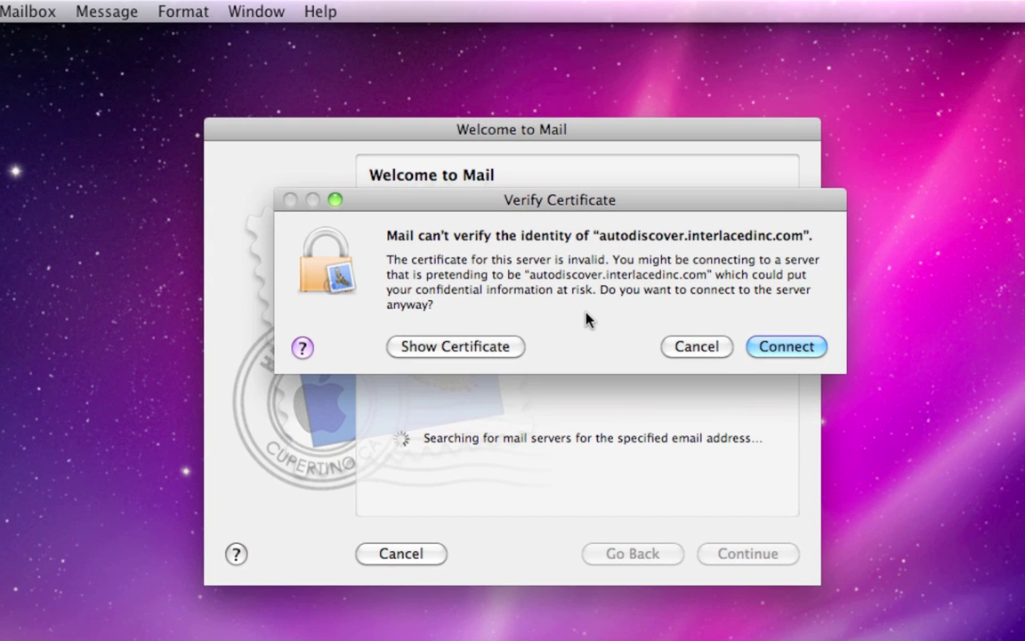
# Accept both unverified server certificates, choose Exchange 2007 as account type, and describe it 'Exchange'.
pyautogui.click(783, 350)
pyautogui.click(784, 349)
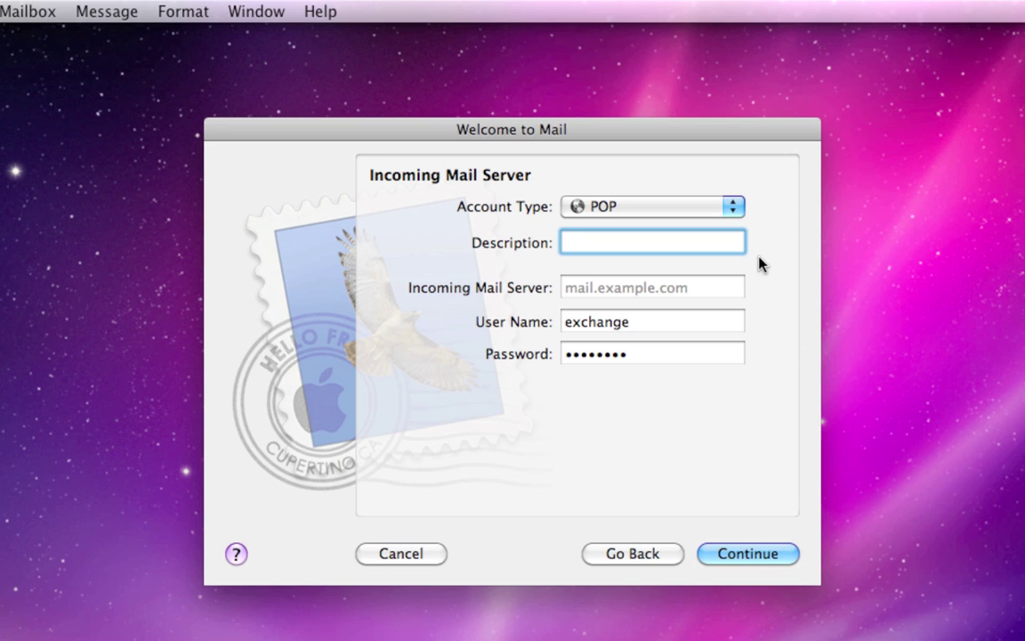
pyautogui.click(710, 213)
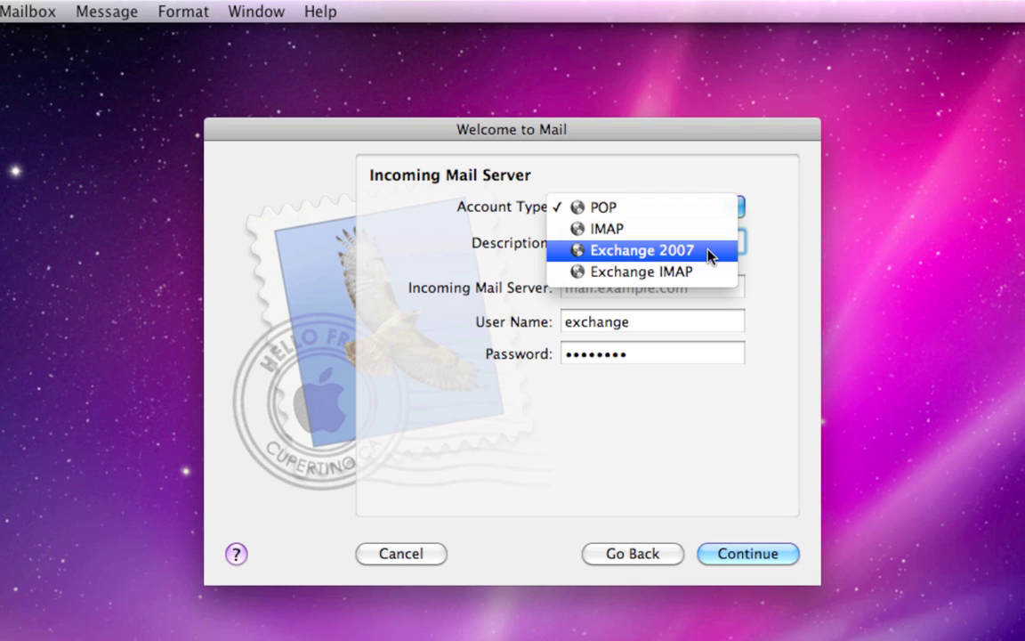
pyautogui.click(709, 253)
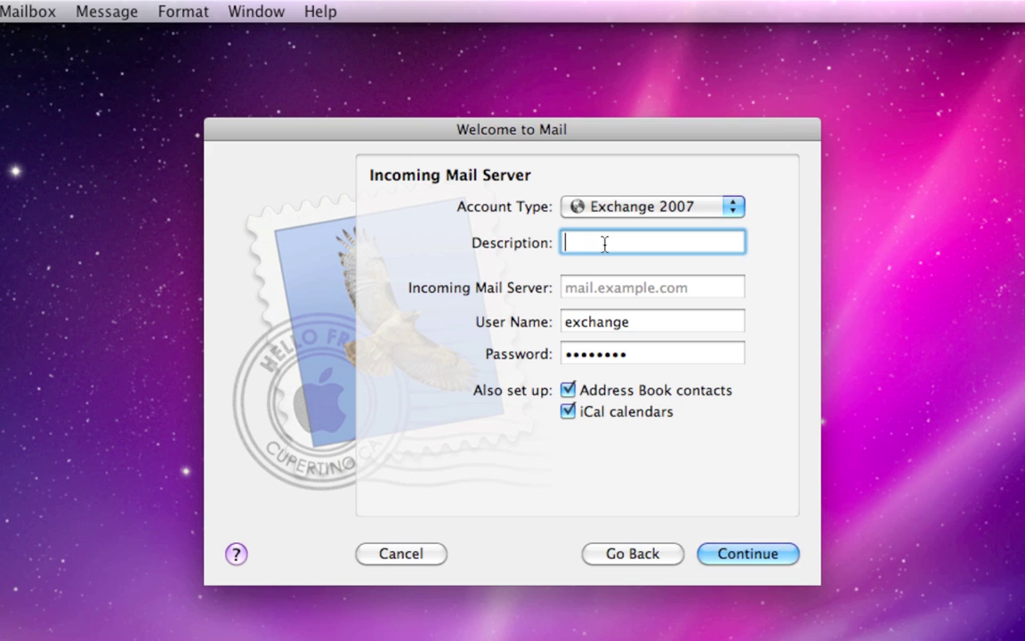
pyautogui.write('Exchange')
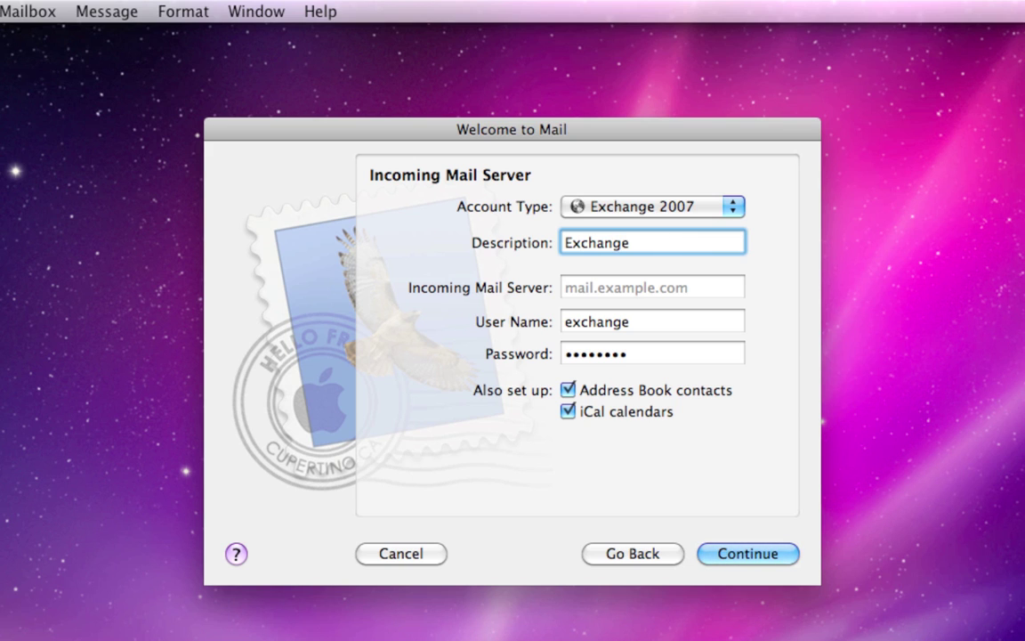
# Enter red001.mail.microsoftonline.com as the incoming mail server.
pyautogui.press('Tab')
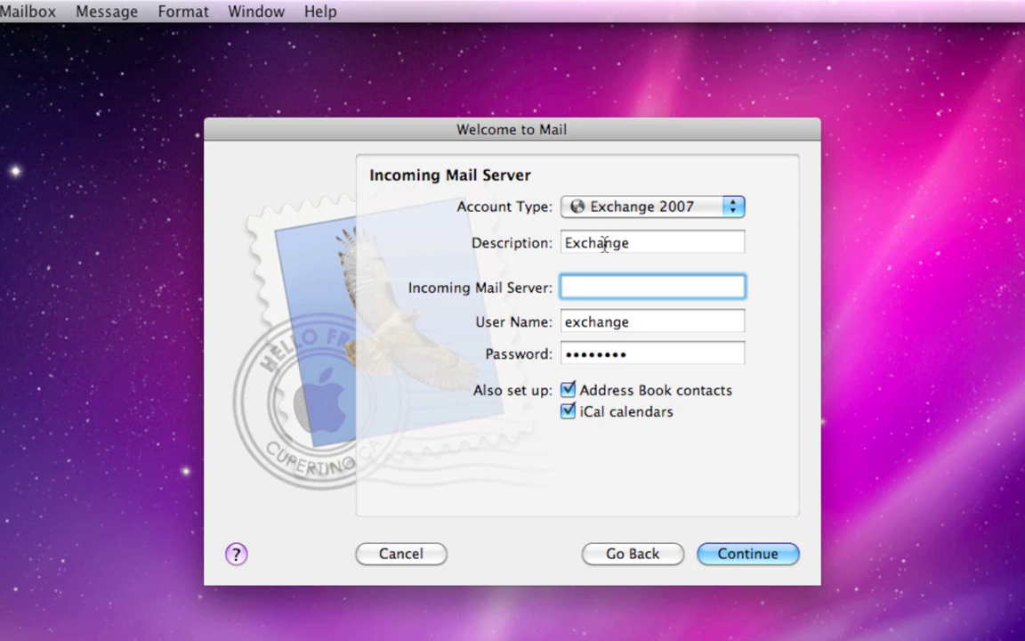
pyautogui.write('red001.mail.')
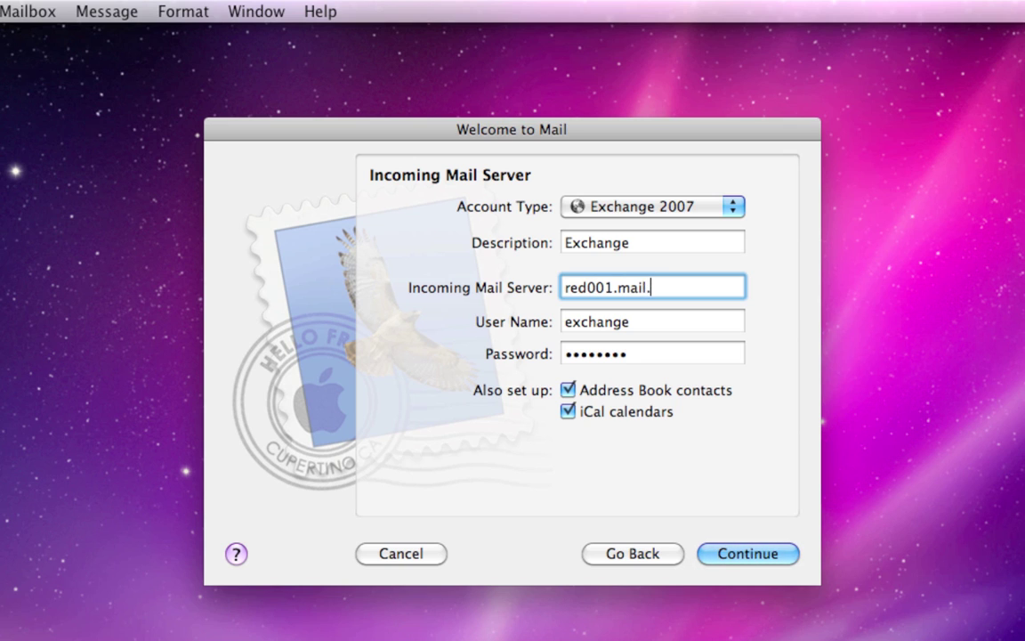
pyautogui.write('micros')
pyautogui.press('BackSpace')
pyautogui.write('crosoftonline.com')
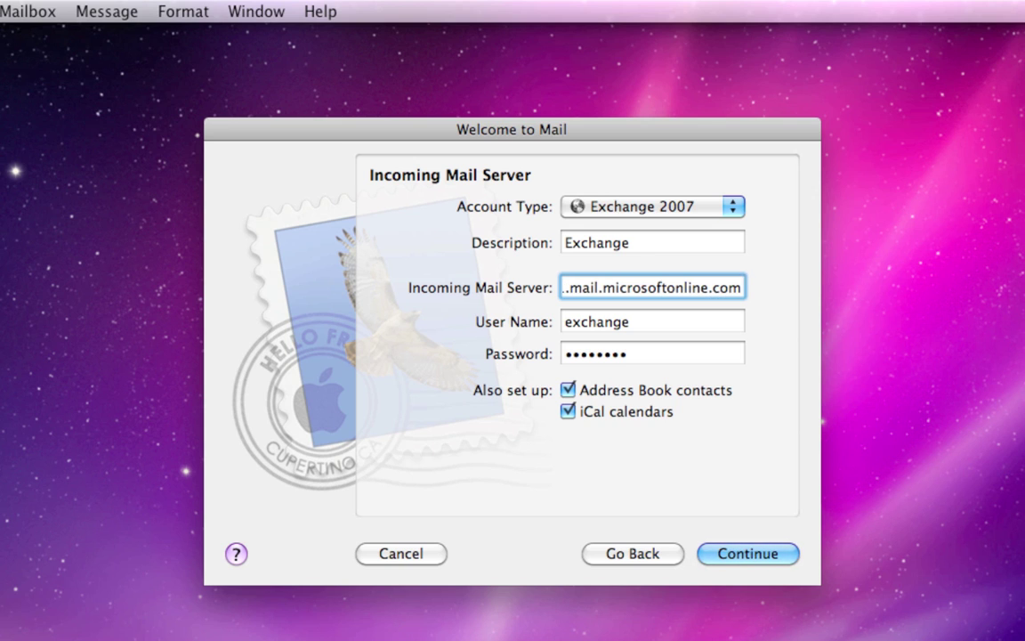
# Extend the user name to the full email address and submit the server settings.
pyautogui.press('Tab')
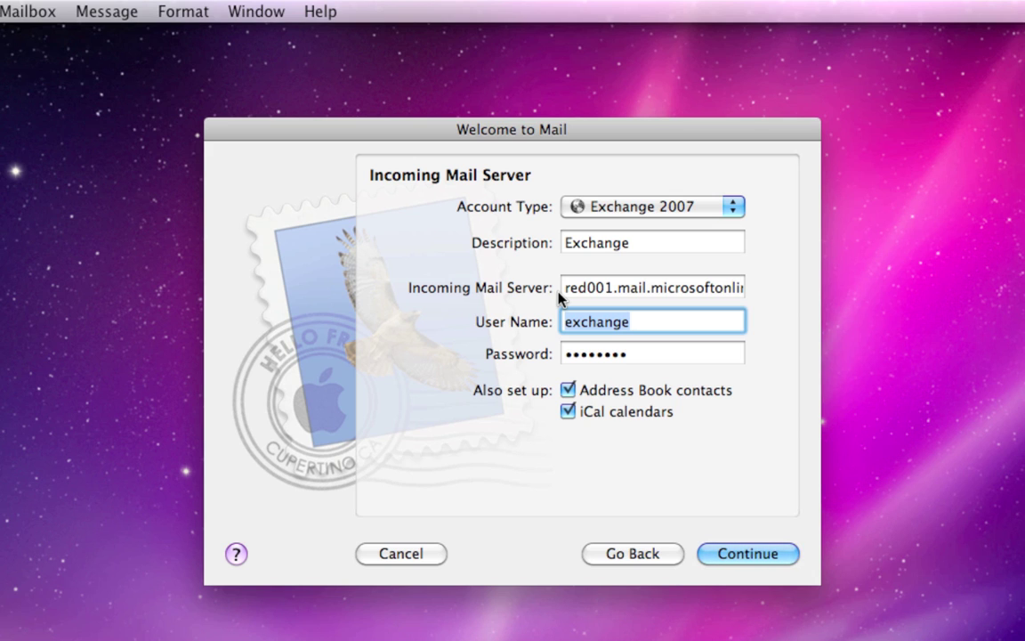
pyautogui.press('Right')
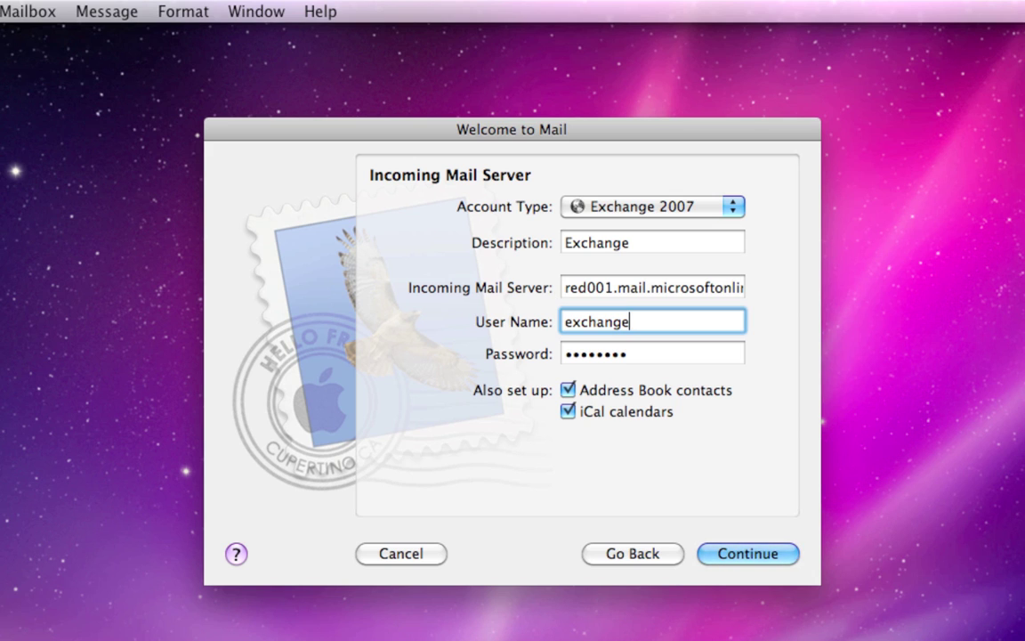
pyautogui.write('@interlacedinc.com')
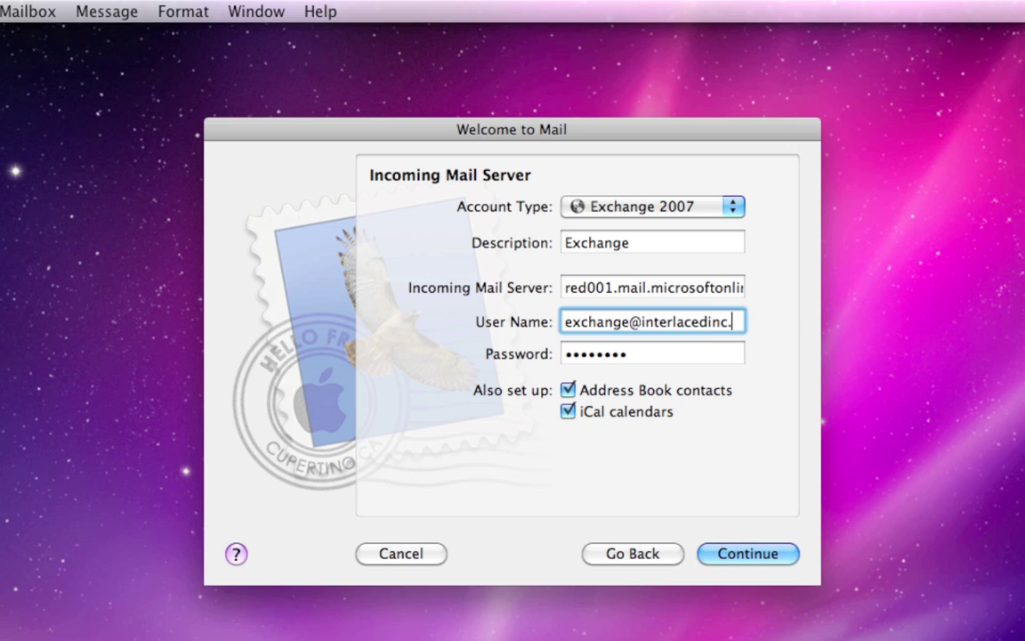
pyautogui.press('Tab')
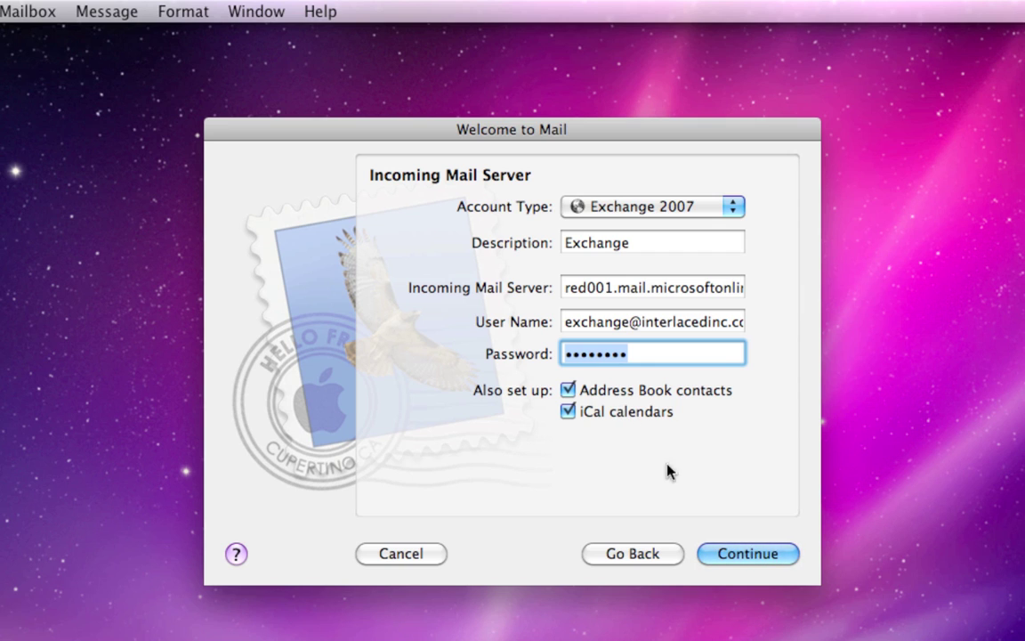
pyautogui.click(719, 555)
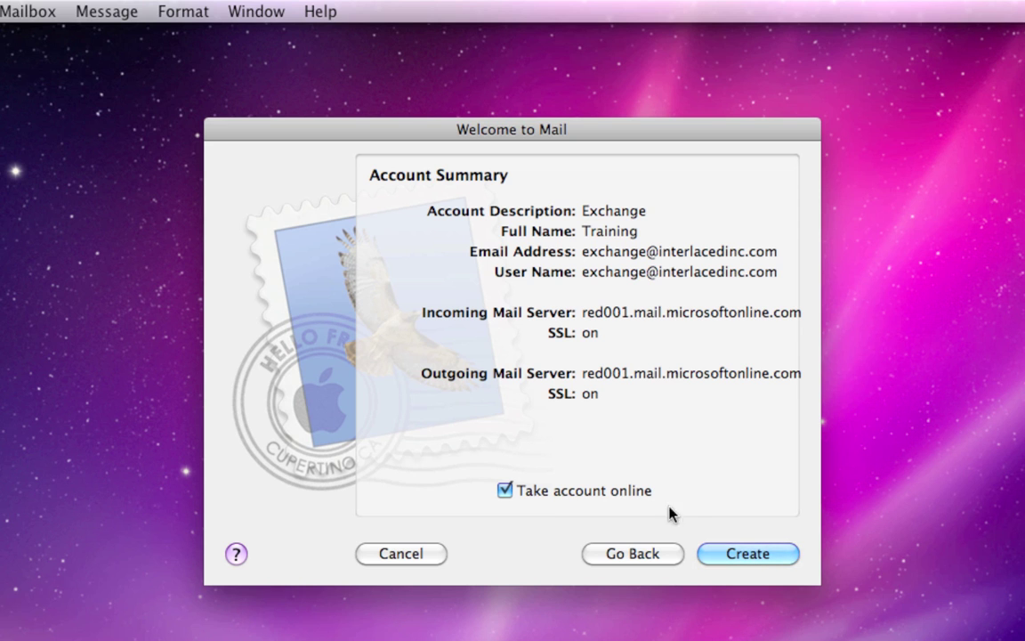
# Create the Exchange account from the Account Summary, then bring up the Mail menu.
pyautogui.click(723, 552)
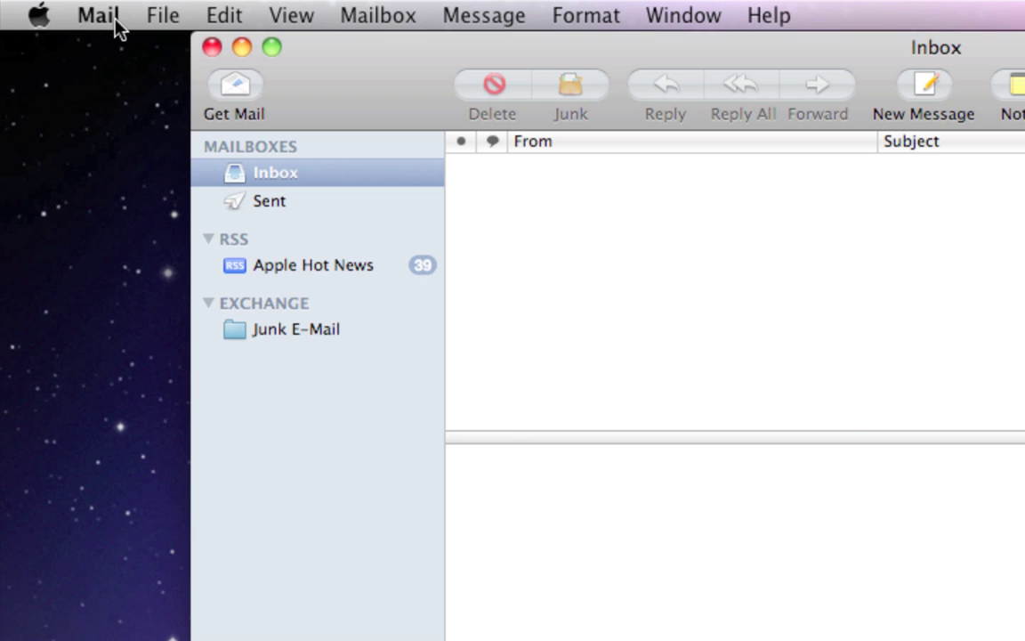
pyautogui.click(117, 21)
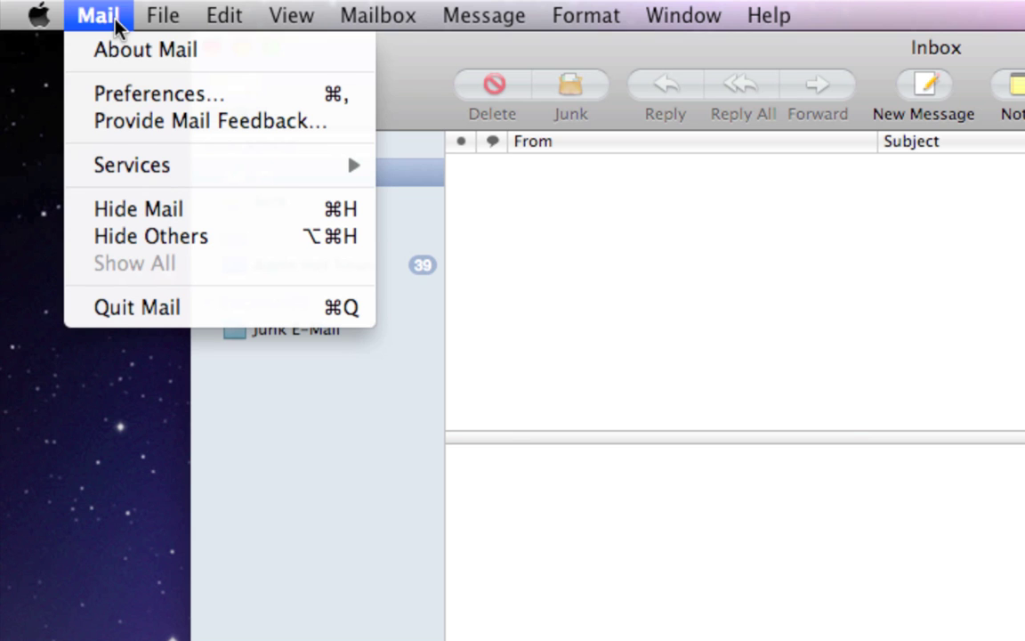
# In Accounts preferences, copy the internal server red001.mail.microsoftonline.com into External Server.
pyautogui.click(122, 96)
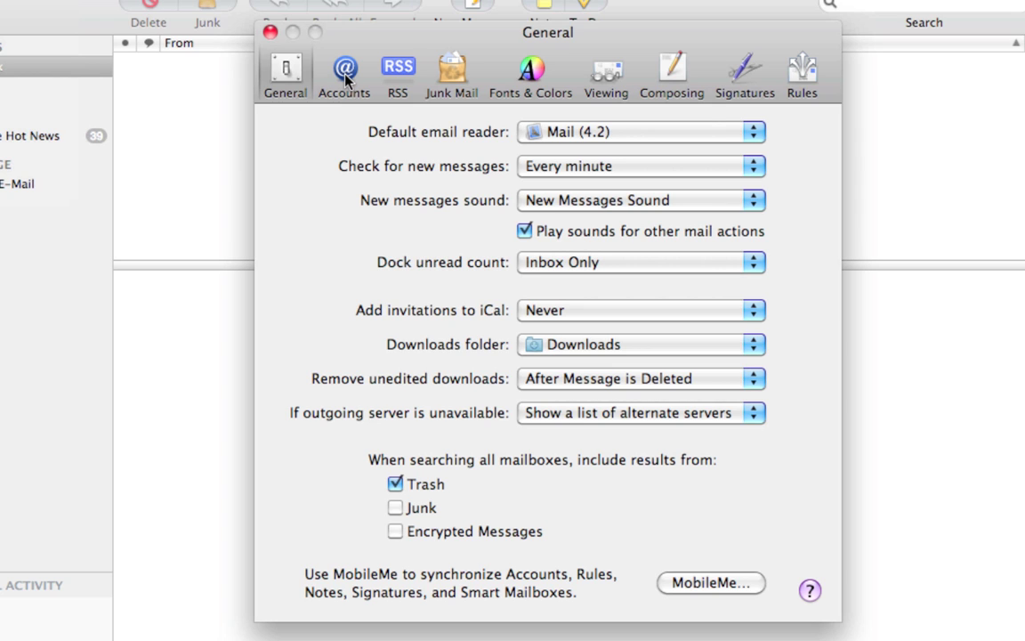
pyautogui.click(347, 79)
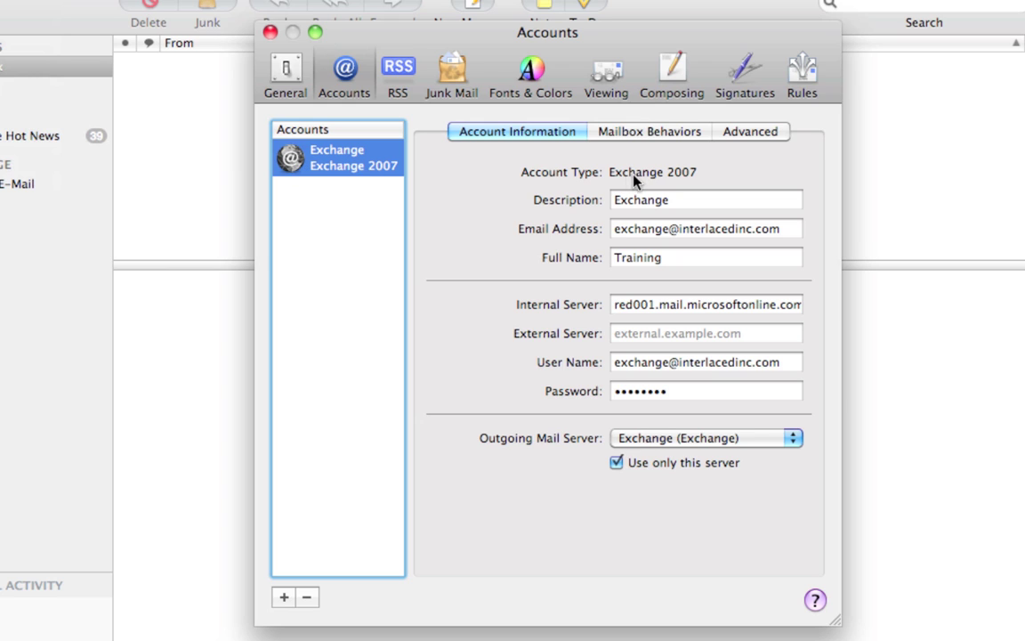
pyautogui.tripleClick(648, 307)
pyautogui.press('super+c')
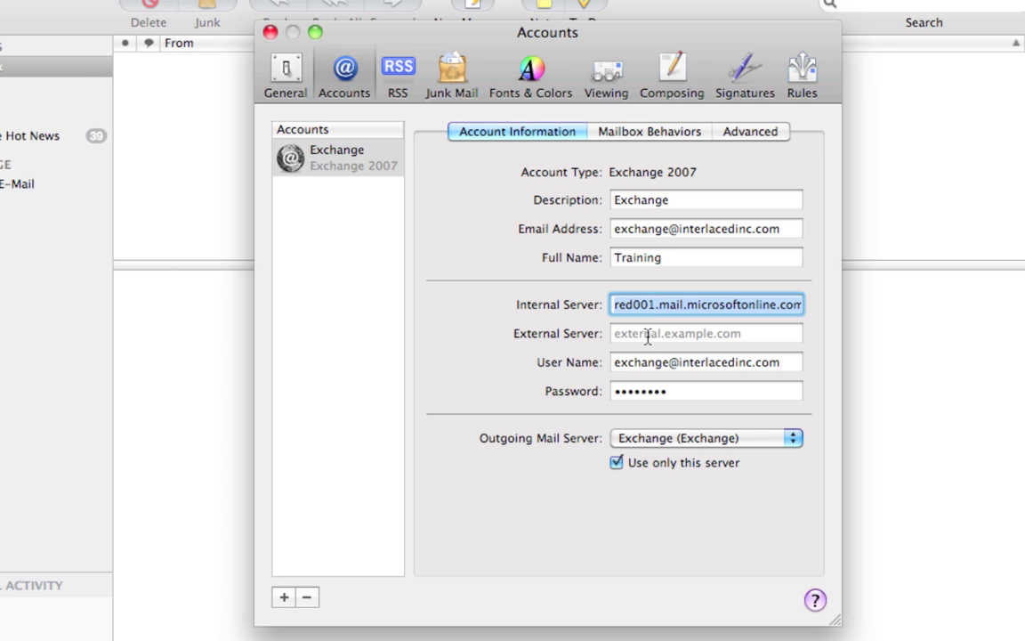
pyautogui.click(648, 334)
pyautogui.press('super+v')
pyautogui.press('Tab')
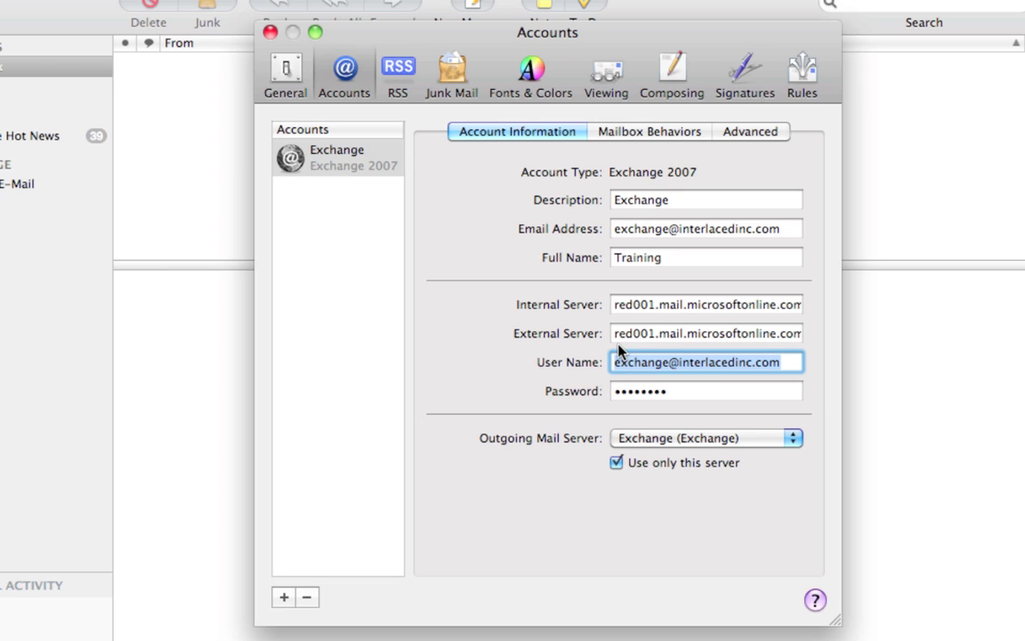
pyautogui.doubleClick(638, 258)
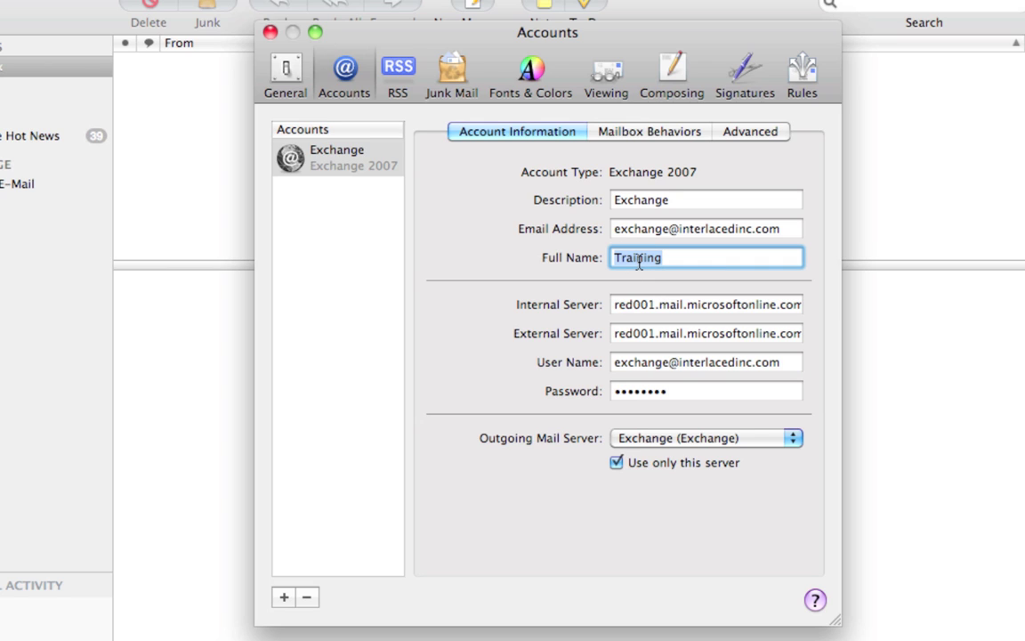
# On the Advanced tab, copy internal path EWS/Exchange.asmx into External Server Path.
pyautogui.click(749, 135)
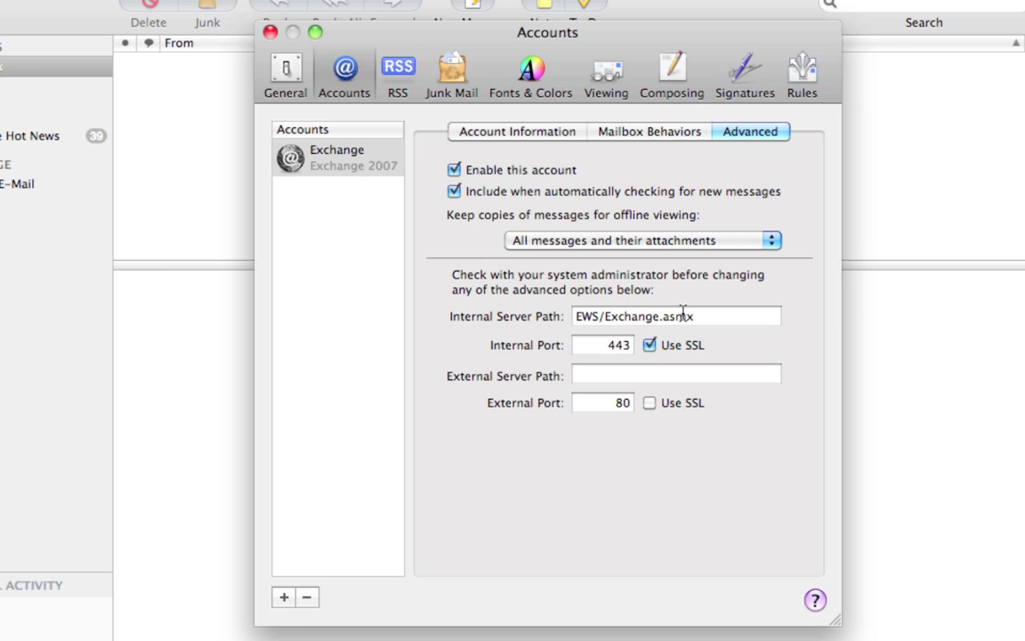
pyautogui.tripleClick(626, 323)
pyautogui.press('super+c')
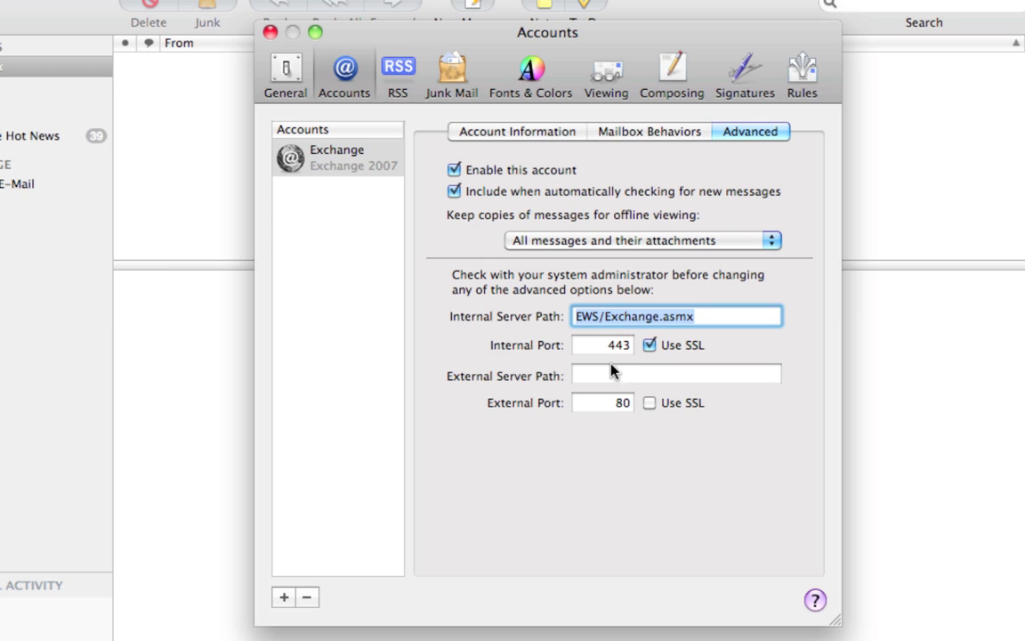
pyautogui.click(609, 374)
pyautogui.press('super+v')
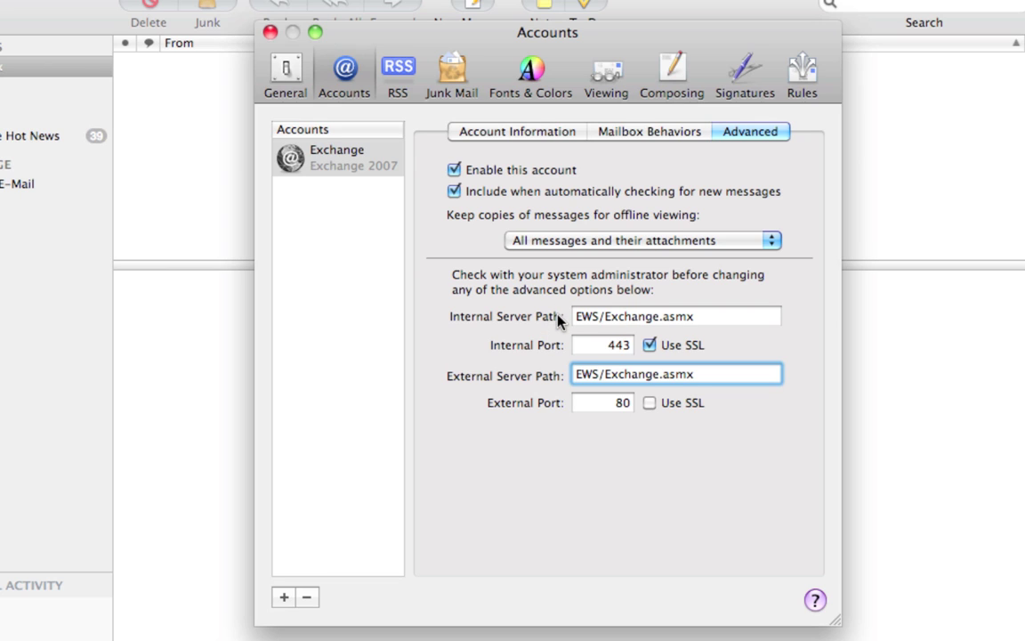
# Change the external port from 80 to 443, then reselect the Exchange account's mailbox behaviours.
pyautogui.click(620, 403)
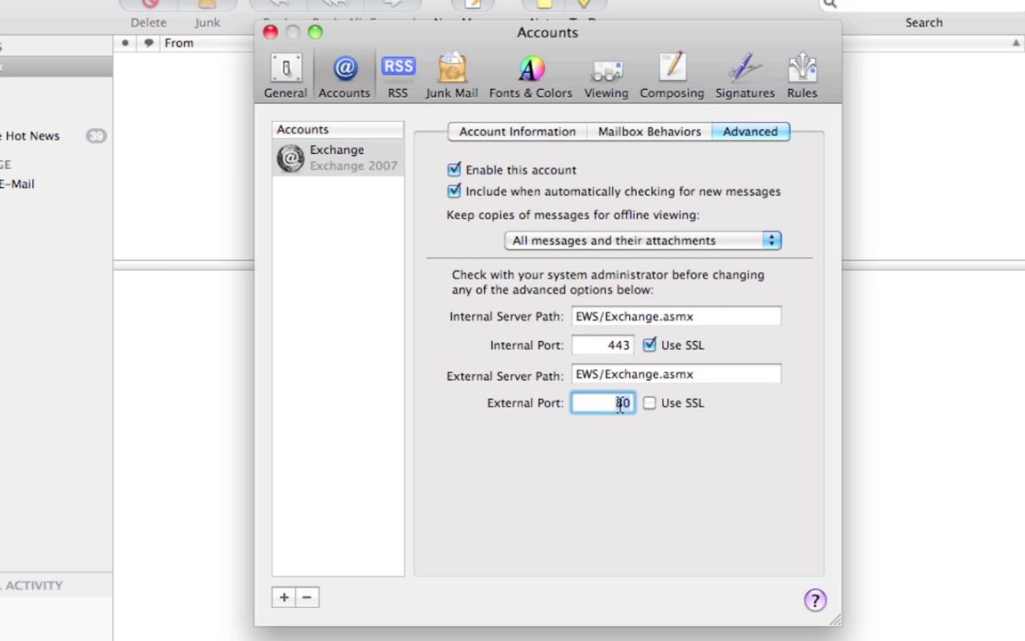
pyautogui.doubleClick(620, 403)
pyautogui.write('443')
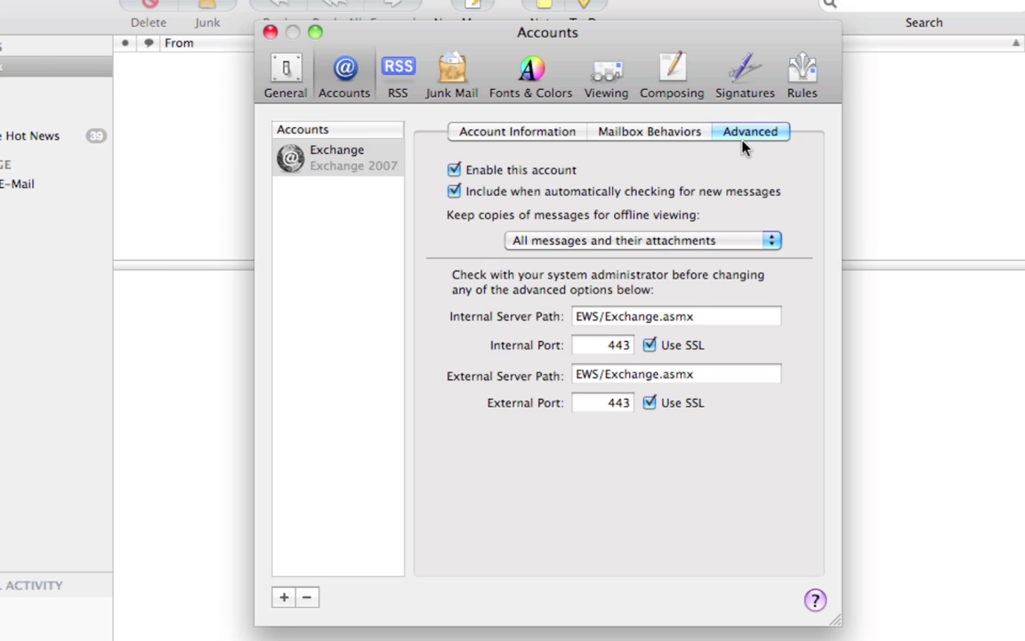
pyautogui.click(339, 72)
pyautogui.click(327, 153)
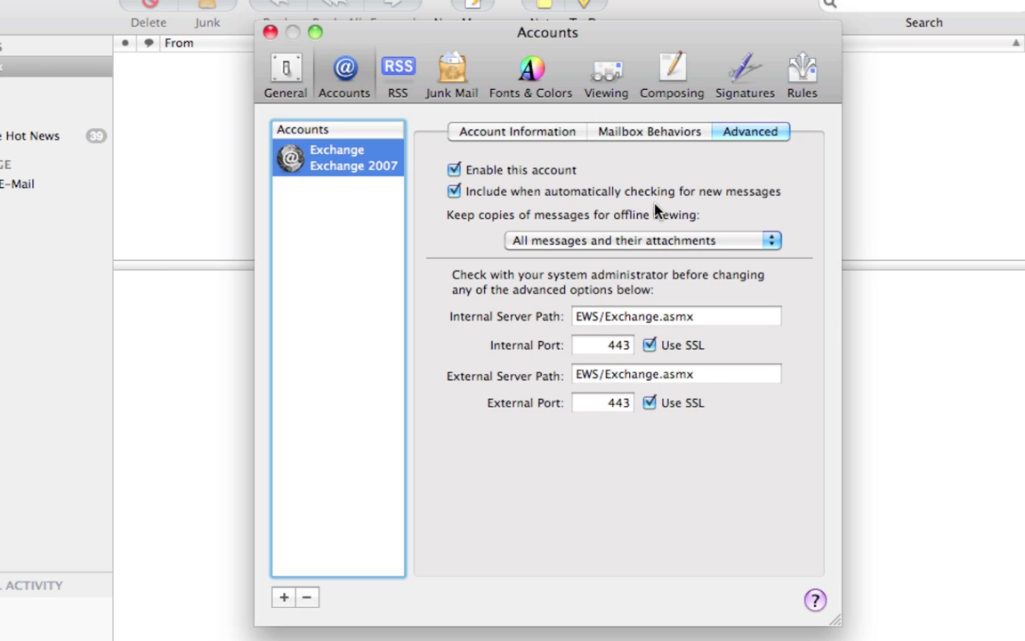
pyautogui.click(634, 133)
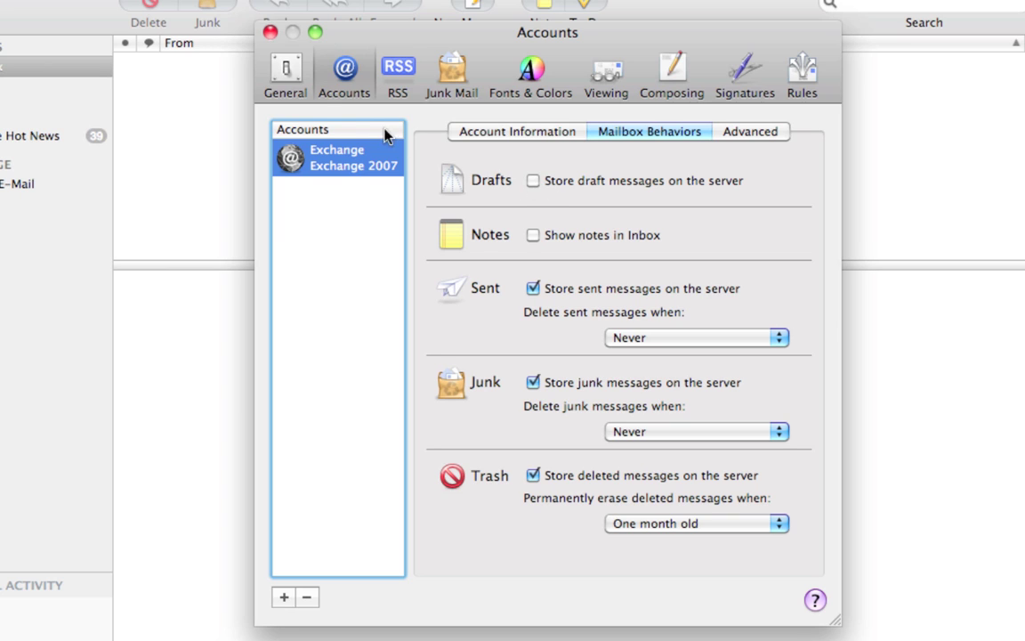
# Switch to General preferences and save the Exchange account changes.
pyautogui.click(287, 78)
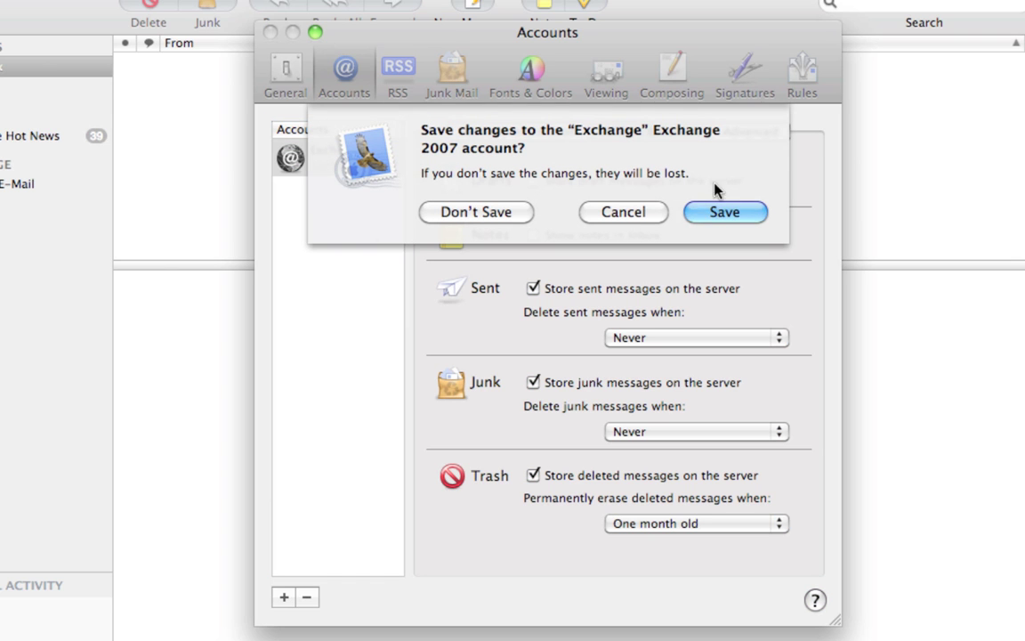
pyautogui.click(724, 210)
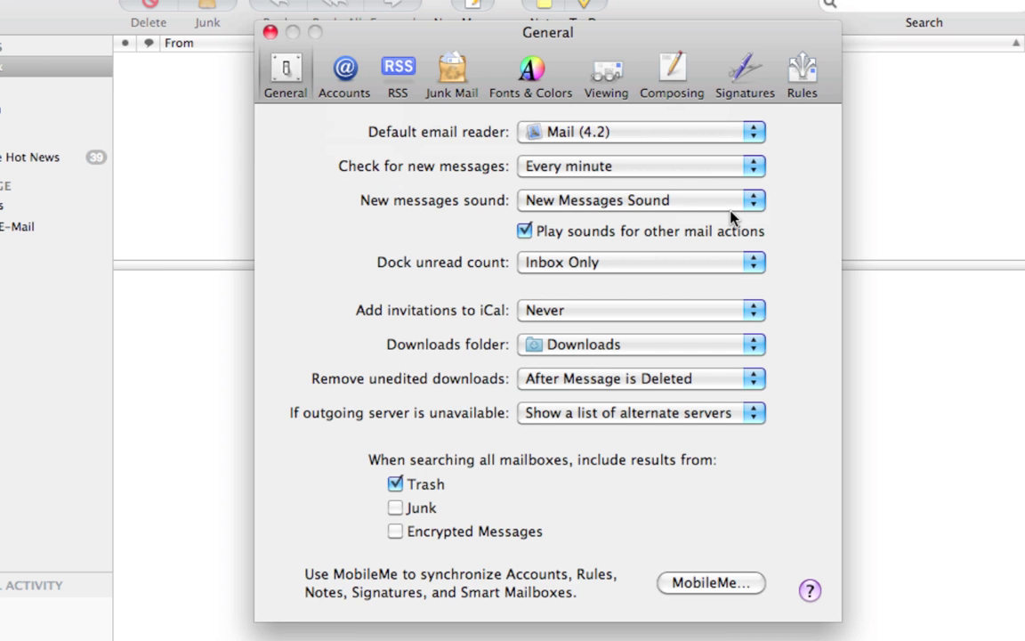
# Keep new-message checks at every minute, close Preferences, and fetch new mail.
pyautogui.click(543, 168)
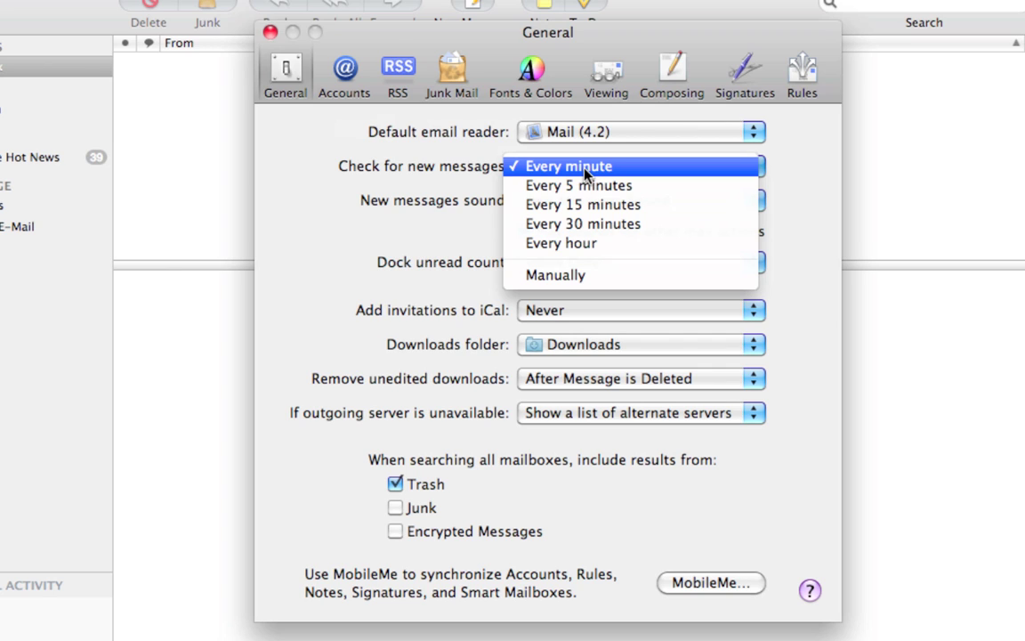
pyautogui.click(584, 169)
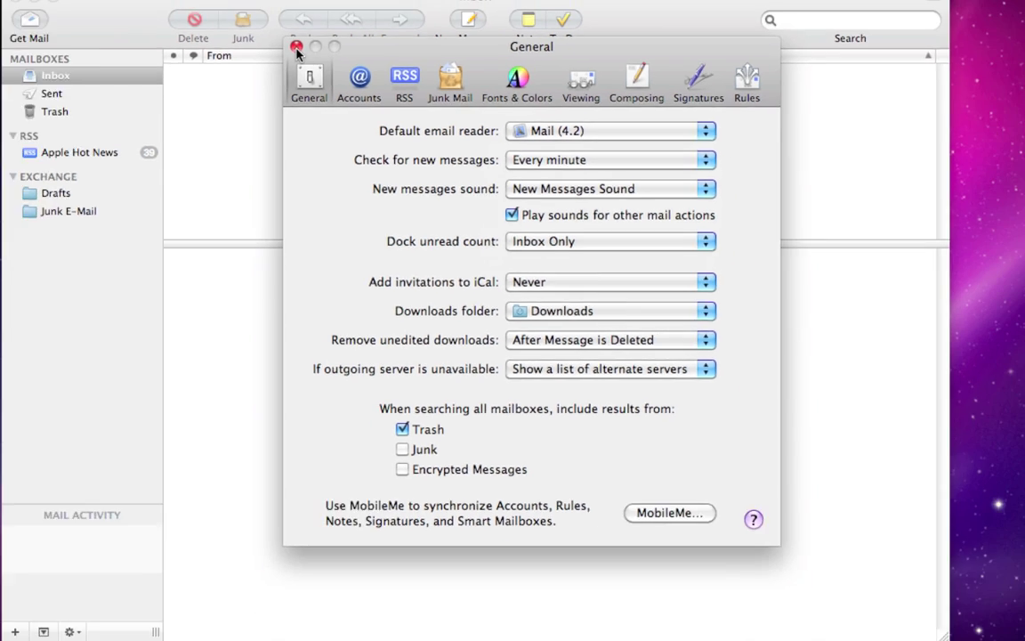
pyautogui.click(270, 32)
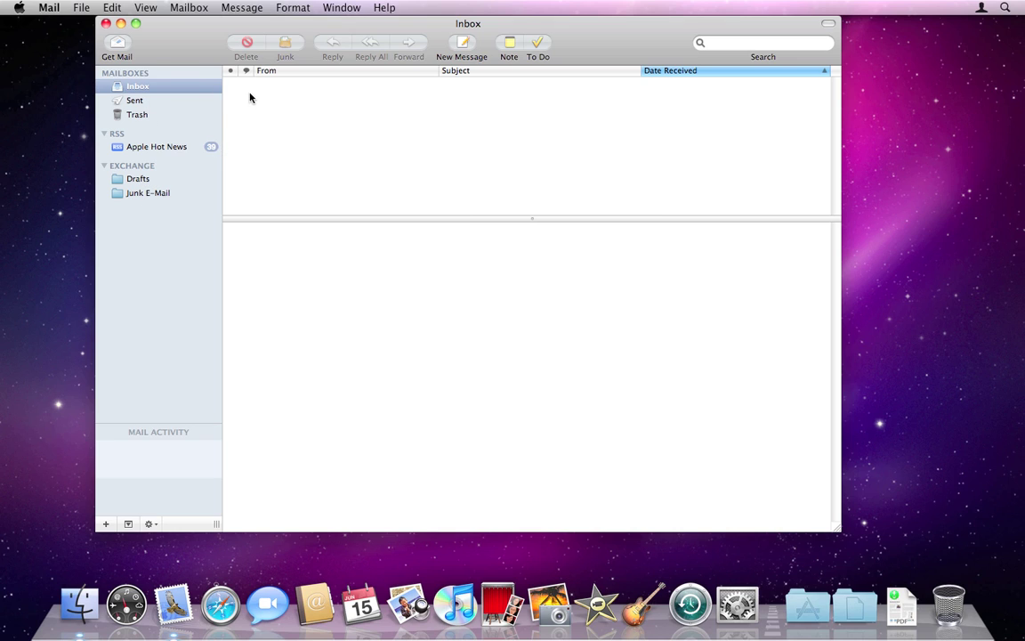
pyautogui.click(119, 52)
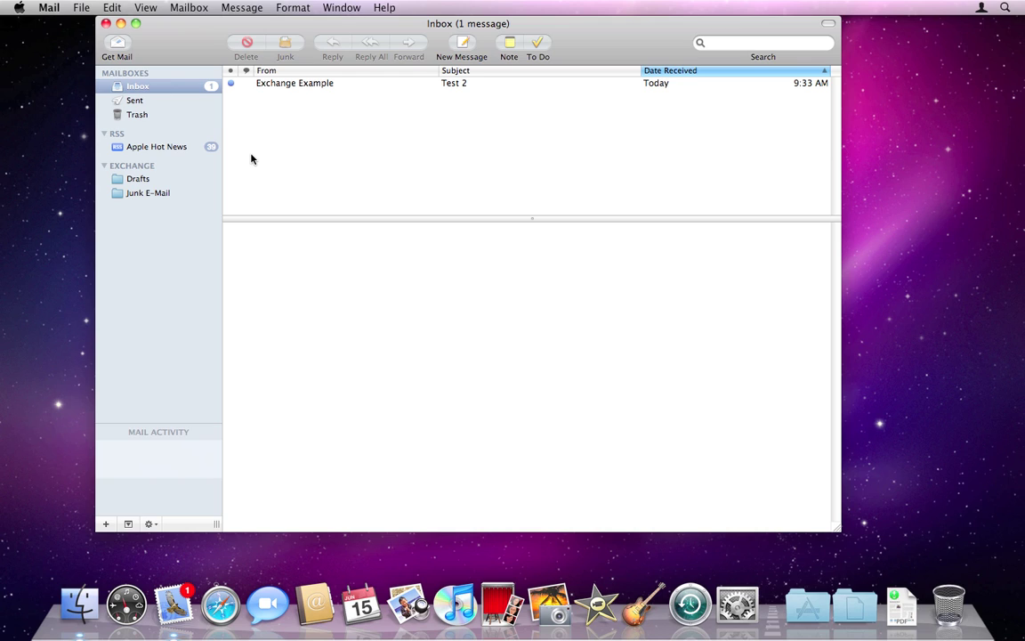
# Quit Mail with Cmd+Q once the Test 2 message has arrived.
pyautogui.press('super+q')
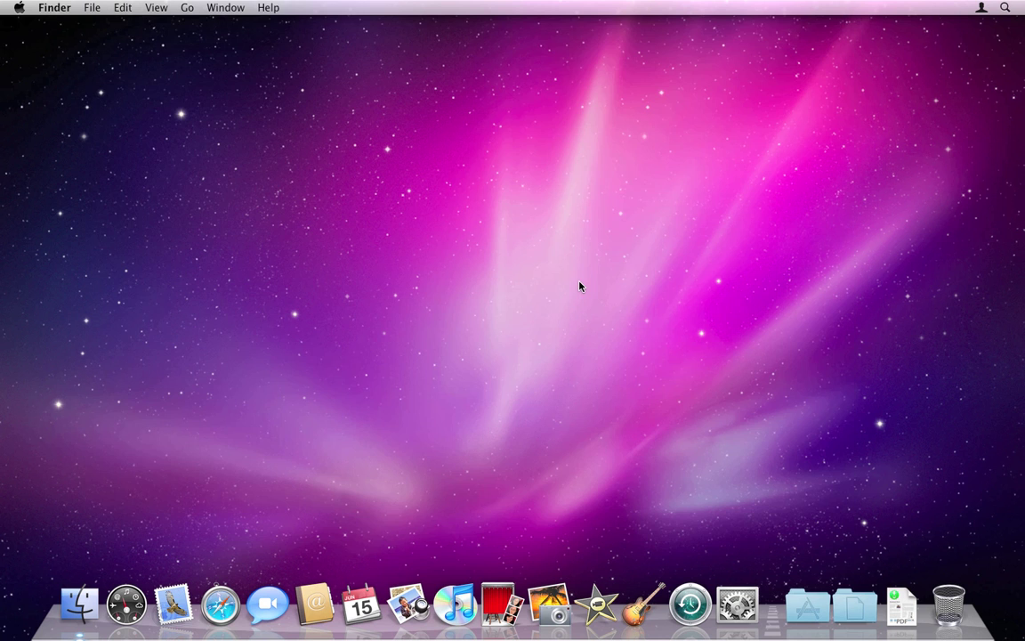